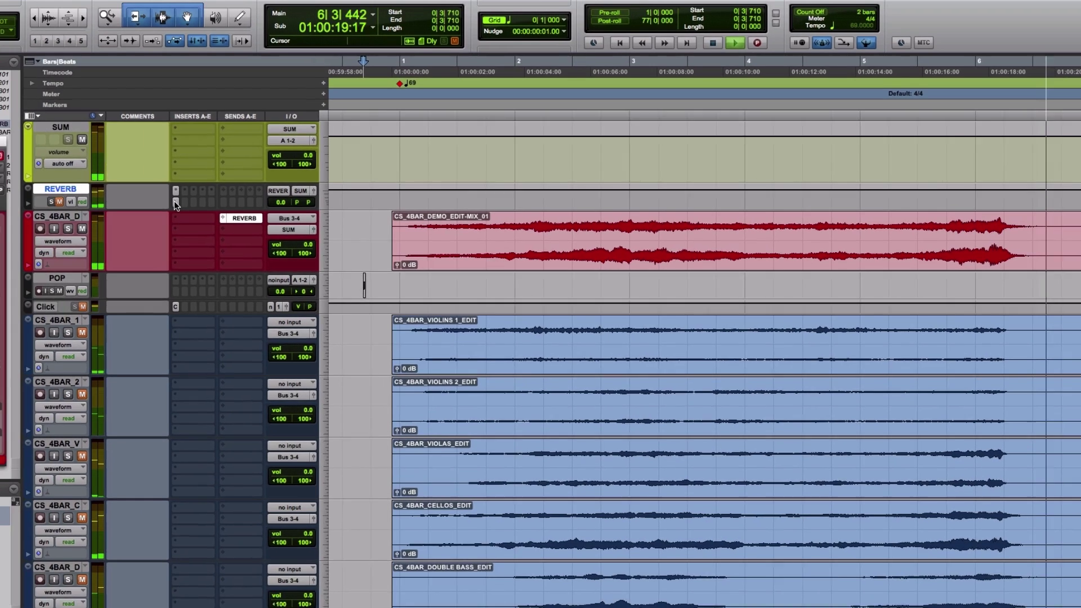
# Step: Create a new stereo aux track and name it BRICASTI
pyautogui.press('super+shift+n')
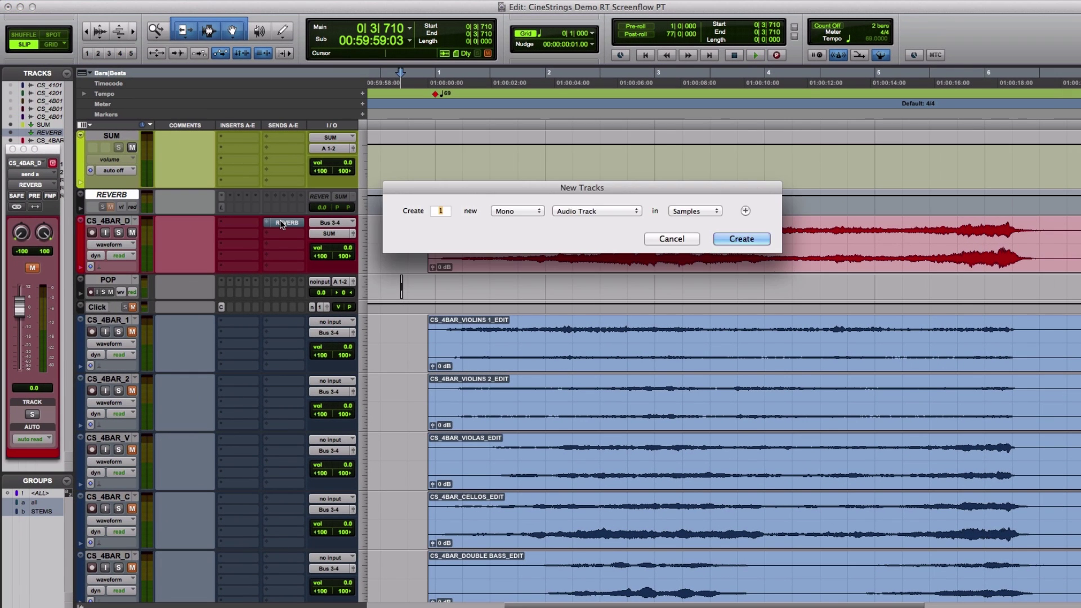
pyautogui.press('super+Right')
pyautogui.press('super+Down')
pyautogui.press('Return')
pyautogui.doubleClick(119, 219)
pyautogui.write('BRICASTI')
pyautogui.press('Return')
# Step: Set the BRICASTI track's input to the BRICASTI (Stereo) interface and add a BRICASTI send on the CS_4BAR_DEMO track
pyautogui.click(320, 227)
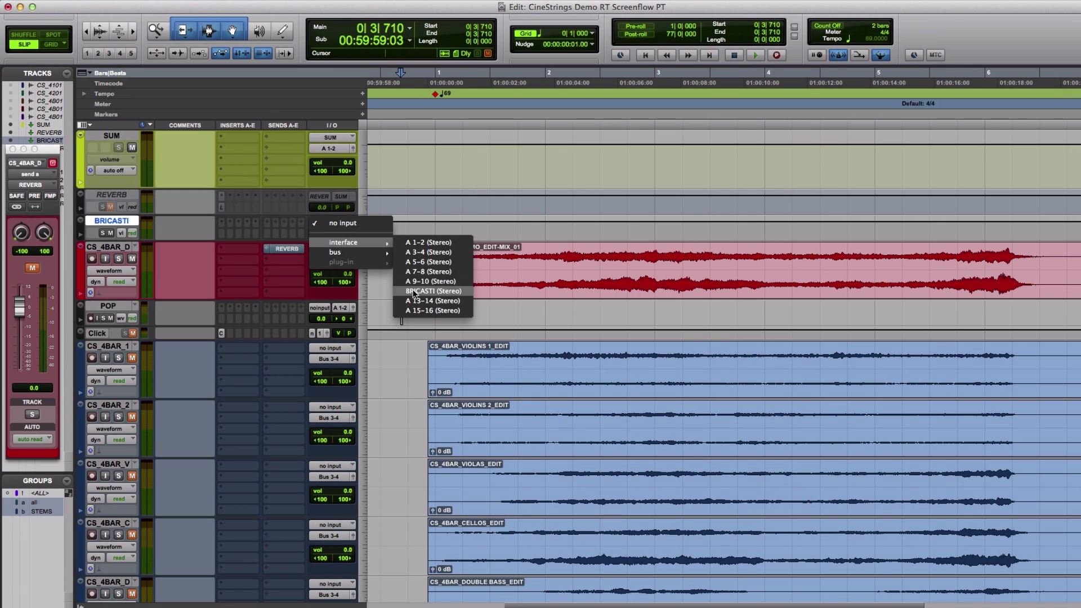
pyautogui.click(444, 147)
pyautogui.click(286, 249)
pyautogui.moveTo(315, 280)
pyautogui.click(389, 427)
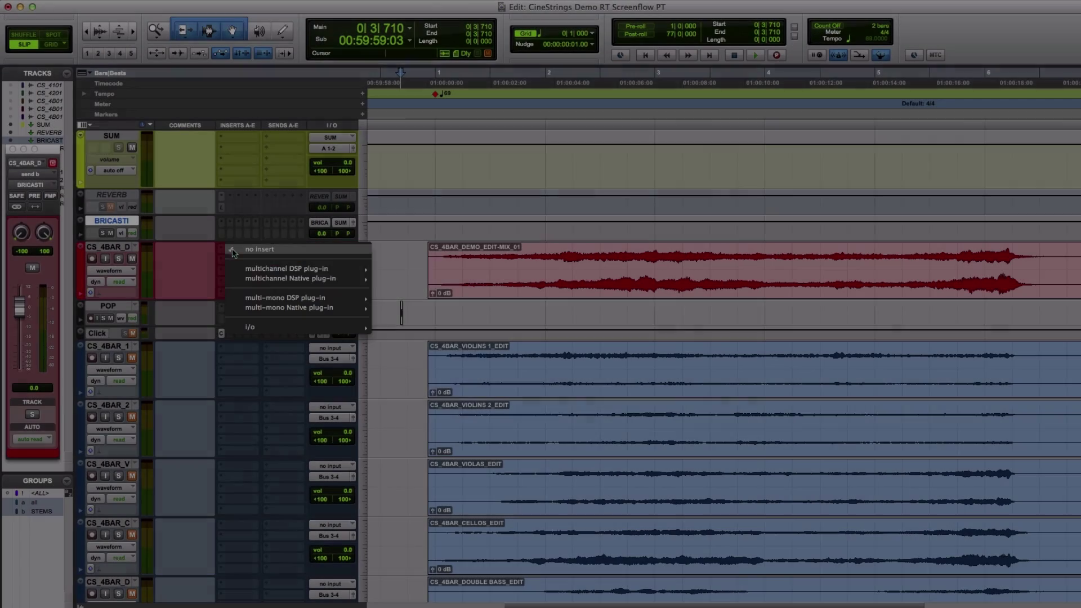
# Step: Insert the multichannel native EQ FabFilter Pro-Q 2 (stereo) in the first insert slot of the CS_4BAR_DEMO track
pyautogui.moveTo(338, 278)
pyautogui.moveTo(382, 281)
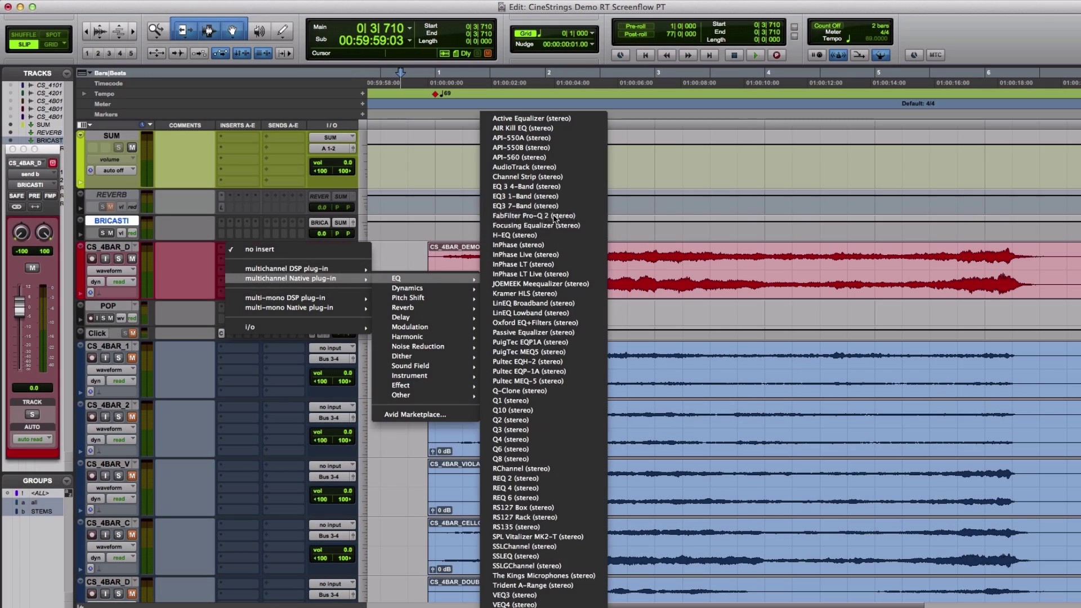
pyautogui.click(534, 216)
# Step: Add a bell band at about 12 kHz with a 12 dB boost in Pro-Q 2 and play the track
pyautogui.click(1026, 270)
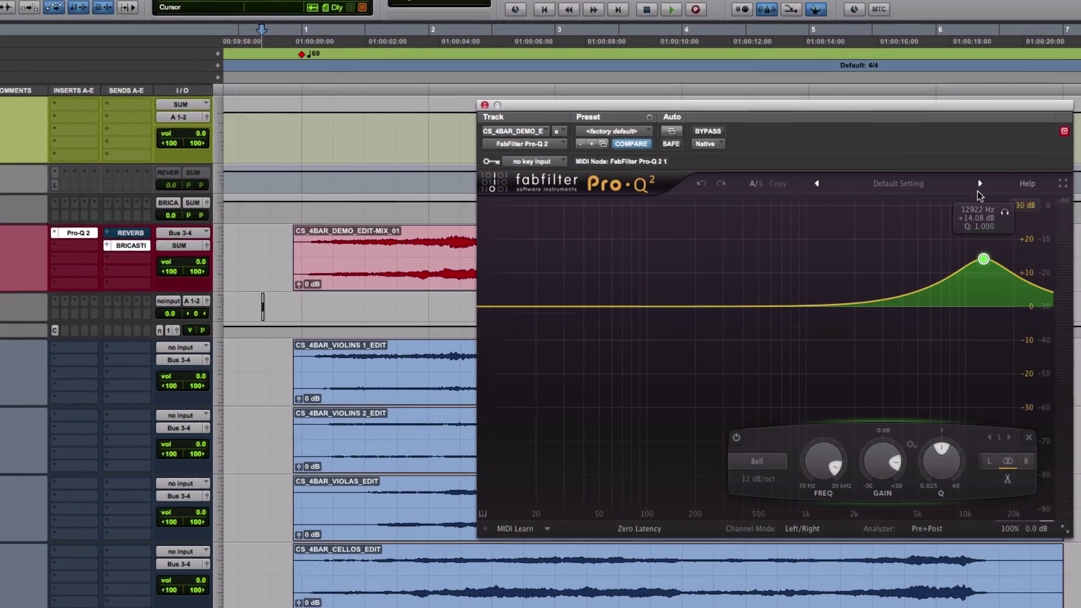
pyautogui.moveTo(977, 191); pyautogui.dragTo(974, 216)
pyautogui.moveTo(875, 176); pyautogui.dragTo(844, 153)
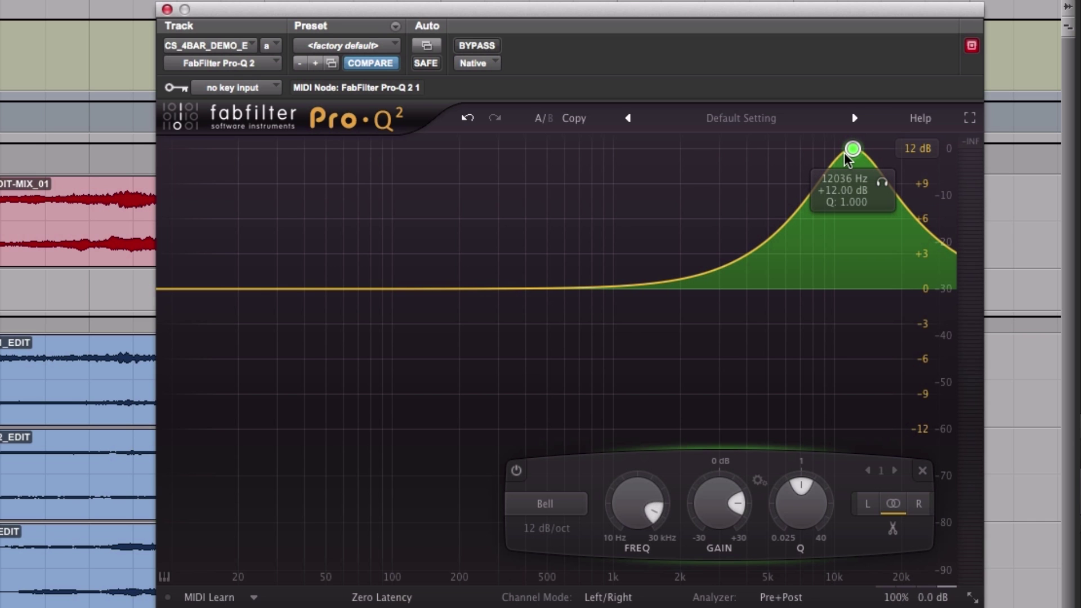
pyautogui.press('space')
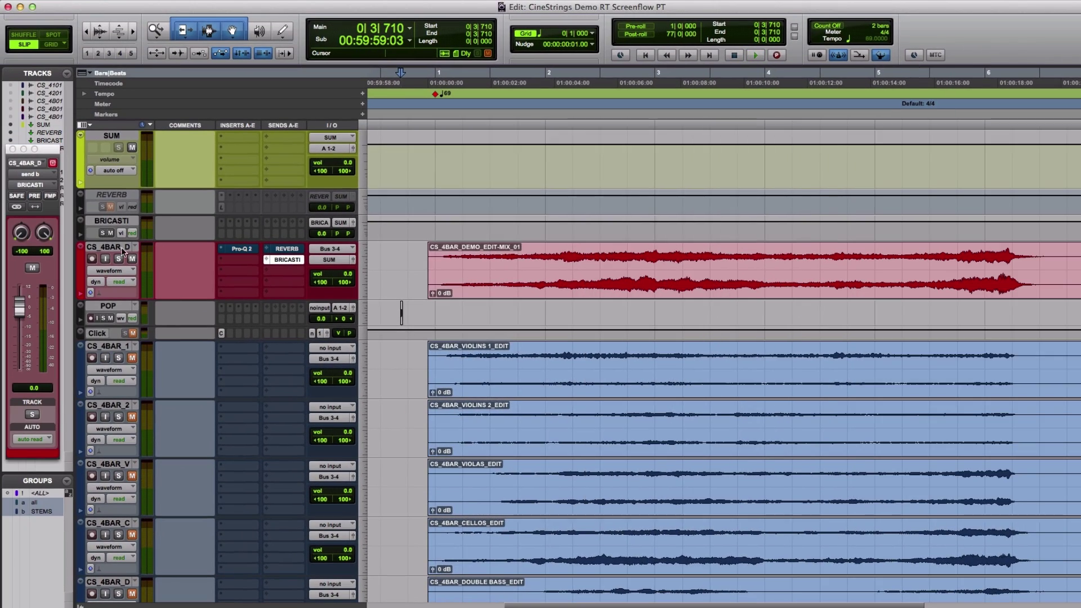
# Step: Name the new aux track PULTEC, set its input to PULTEC and route the CS_4BAR_DEMO output to PULTEC (Stereo)
pyautogui.write('PULTEC')
pyautogui.press('Return')
pyautogui.click(333, 307)
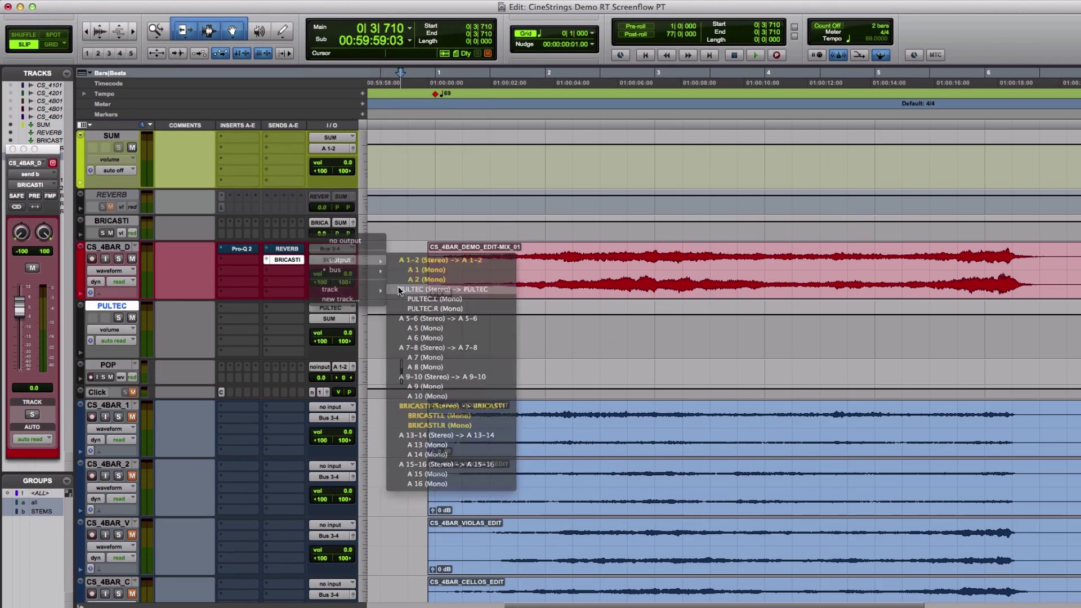
pyautogui.click(439, 284)
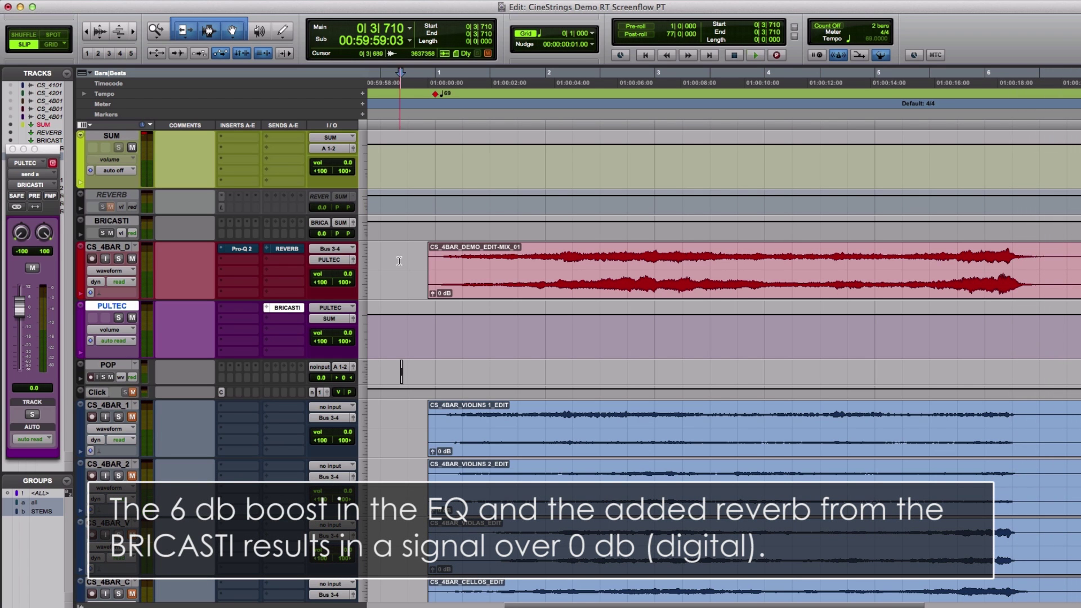
# Step: Clear the SUM track's clip indicator and lower the CS_4BAR_DEMO track's volume to -1.0 dB
pyautogui.click(149, 134)
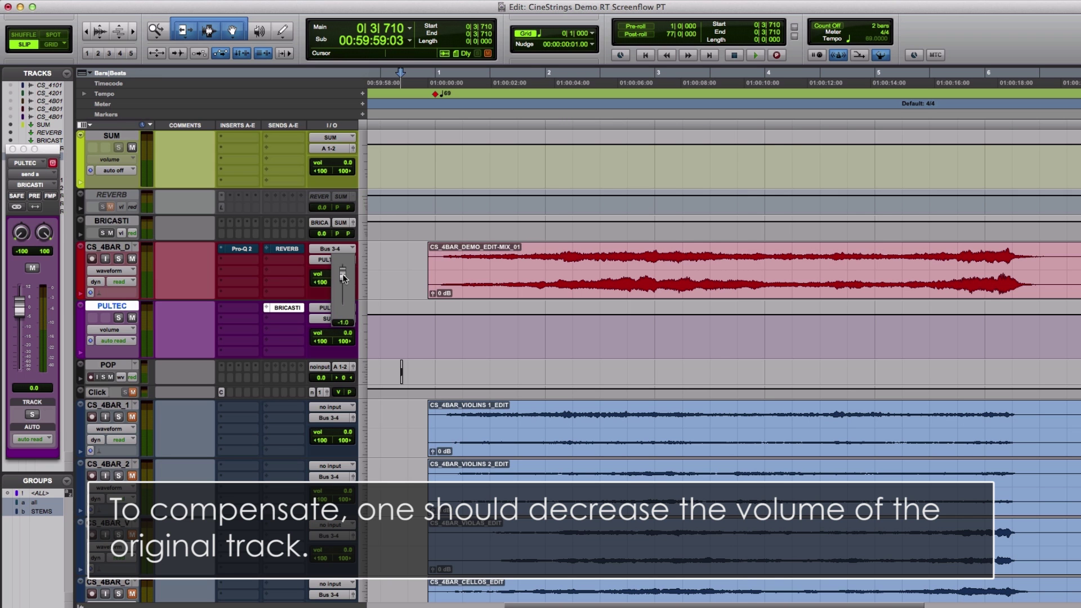
# Step: Replace the 12 kHz band in the CS_4BAR_DEMO track's Pro-Q 2 with a bell band at about 378 Hz and -1 dB gain
pyautogui.click(242, 248)
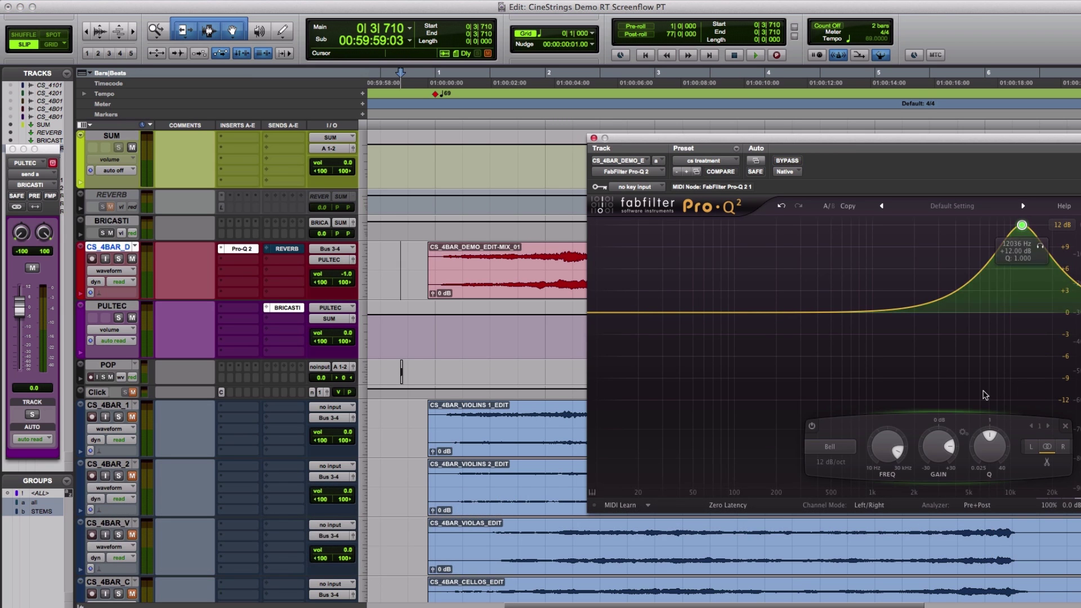
pyautogui.click(1064, 430)
pyautogui.click(724, 306)
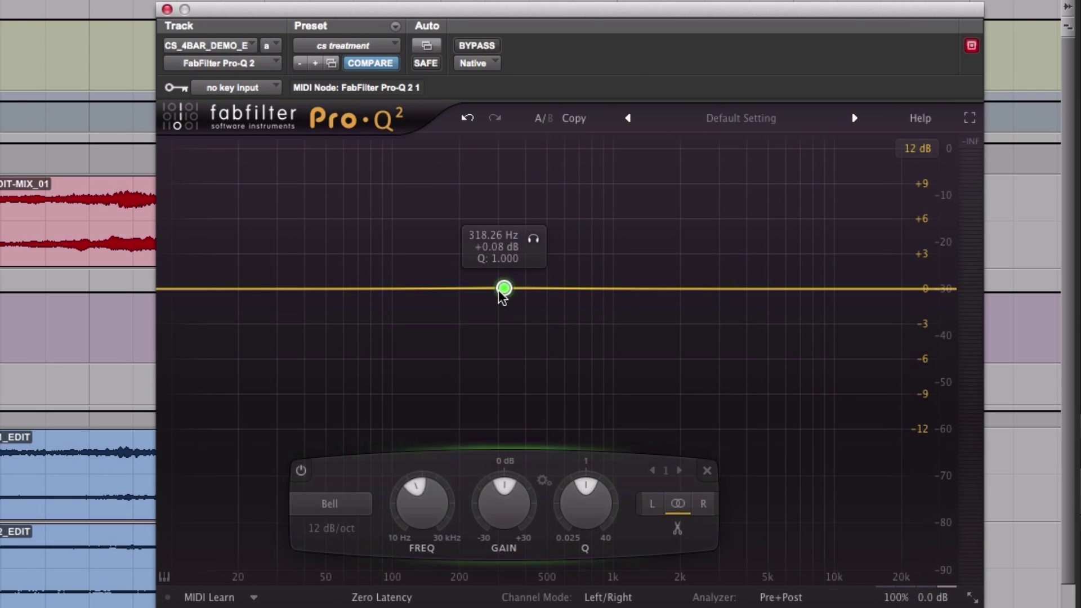
pyautogui.moveTo(499, 293); pyautogui.dragTo(516, 291)
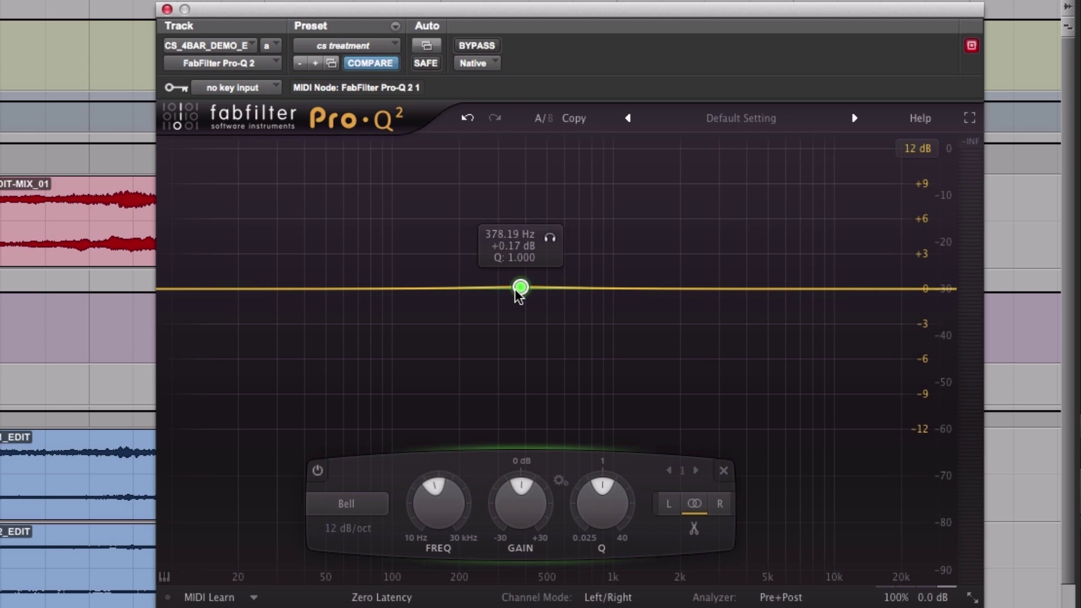
pyautogui.doubleClick(514, 505)
pyautogui.write('-1.00 dB')
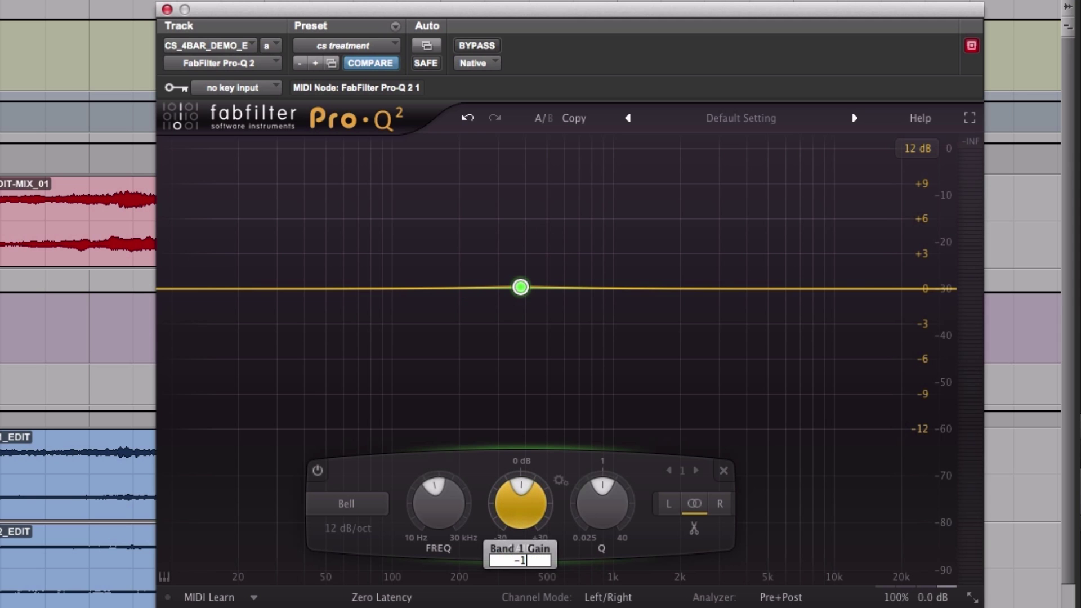
pyautogui.press('Return')
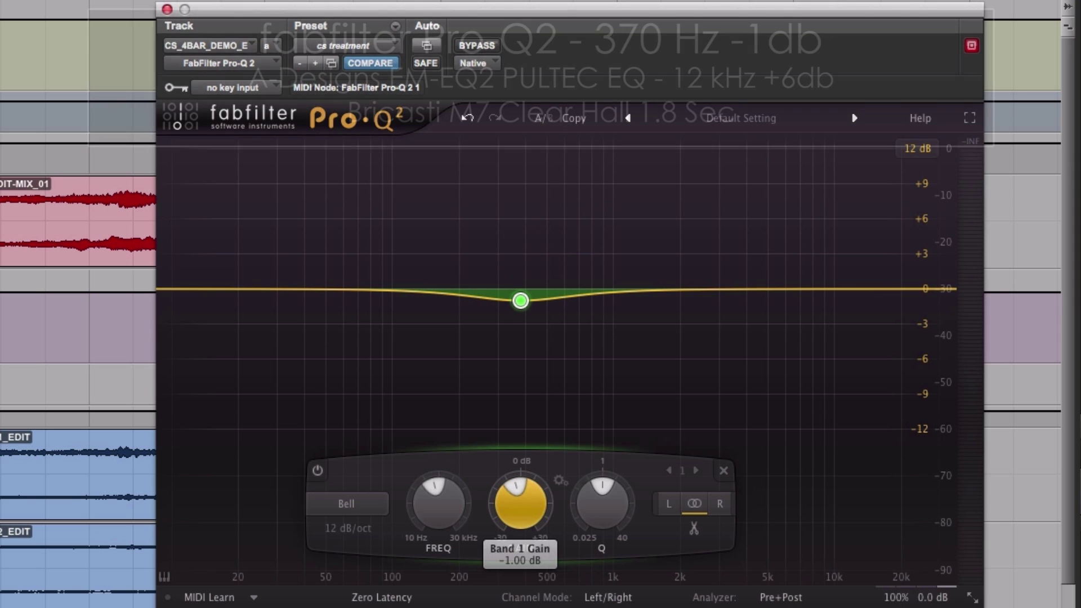
# Step: Adjust the 378 Hz band's gain to about -1.19 dB during playback and add a second band at about 70 Hz, -2 dB
pyautogui.press('space')
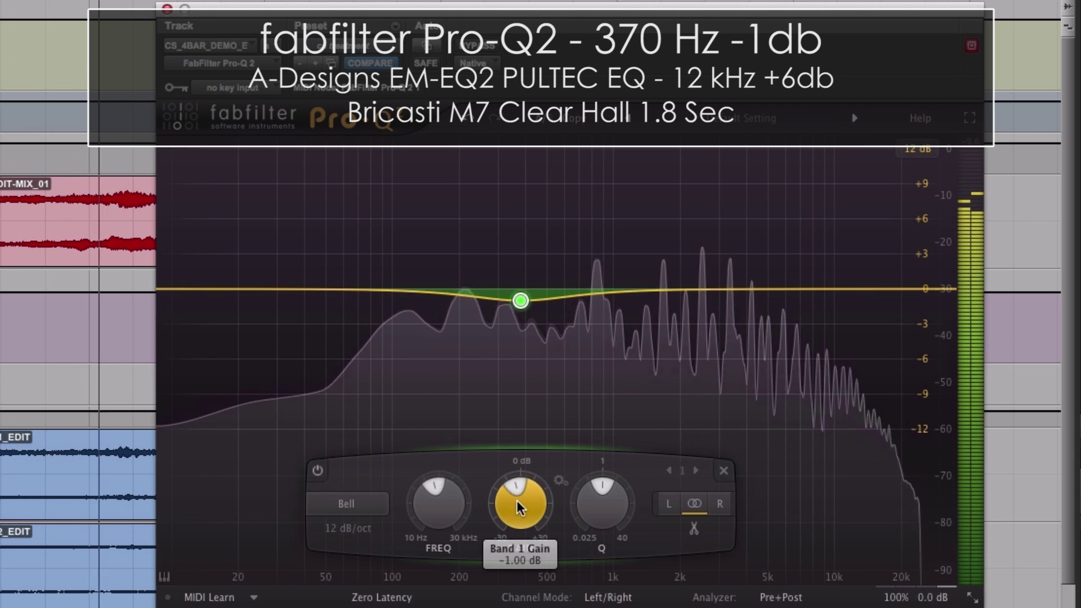
pyautogui.moveTo(517, 500); pyautogui.dragTo(512, 553)
pyautogui.moveTo(512, 563); pyautogui.dragTo(521, 489)
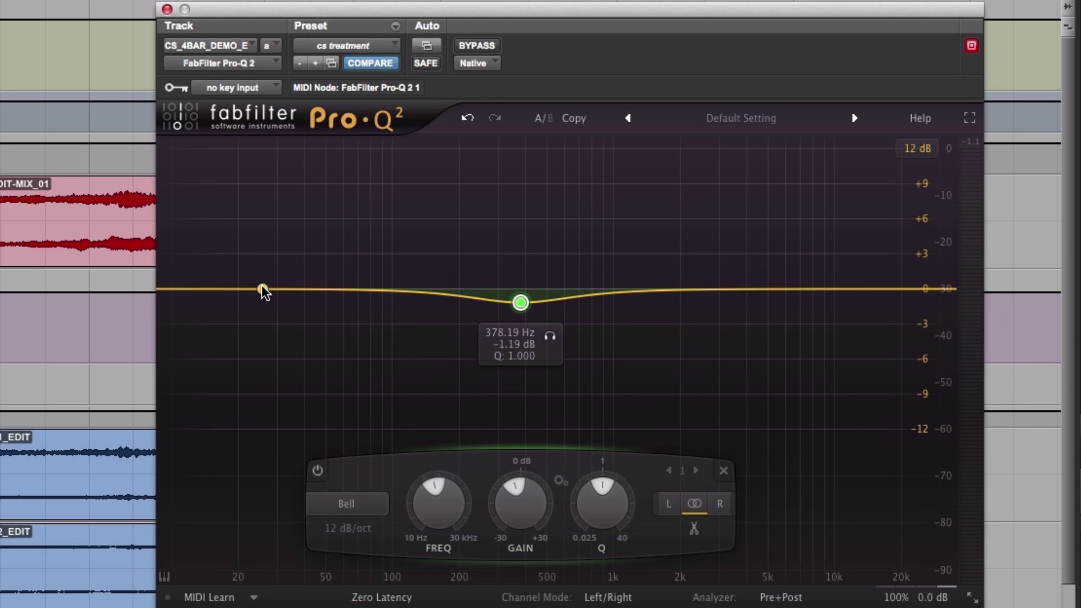
pyautogui.moveTo(262, 291); pyautogui.dragTo(359, 309)
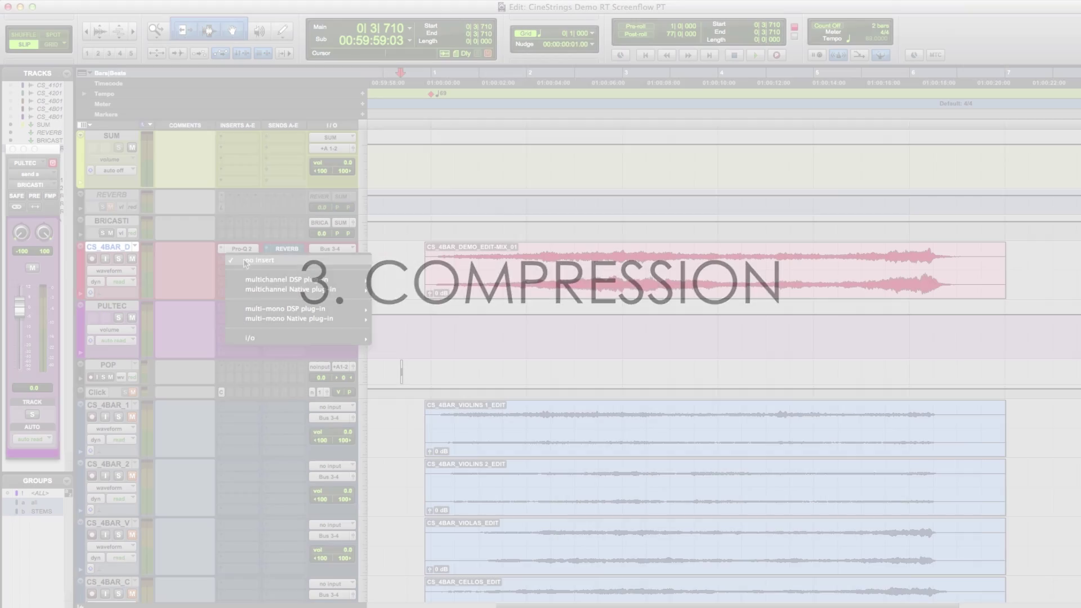
# Step: Insert the multichannel DSP compressor bombfactory BF-2A in the second insert slot of the CS_4BAR_DEMO track
pyautogui.moveTo(293, 280)
pyautogui.moveTo(397, 280)
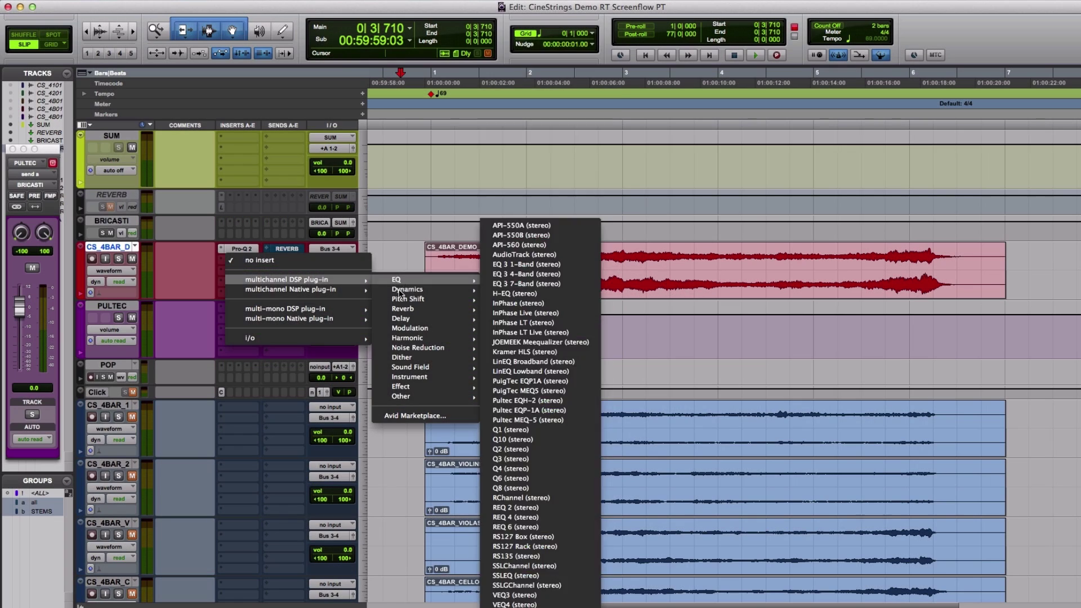
pyautogui.click(560, 91)
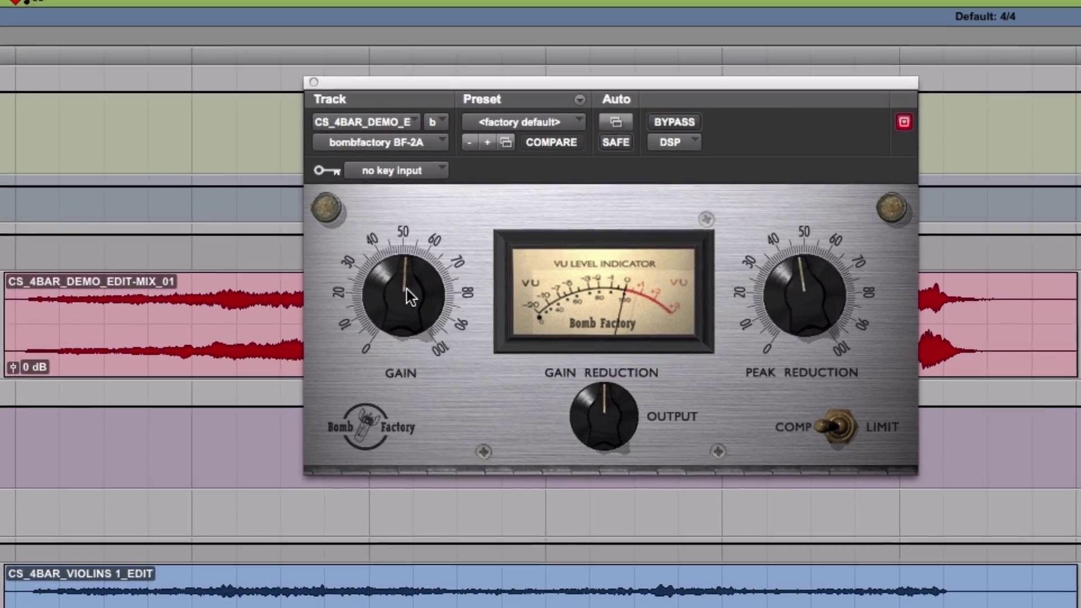
# Step: Try different peak reduction and gain amounts on the BF-2A during playback, resetting the gain to its default
pyautogui.moveTo(453, 279); pyautogui.dragTo(459, 279)
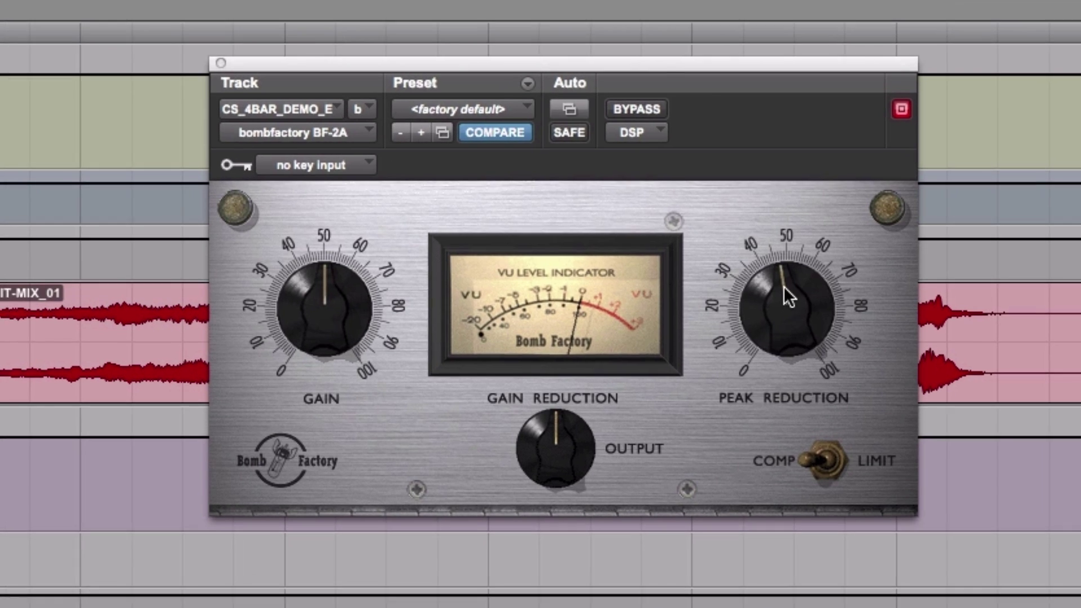
pyautogui.moveTo(810, 265); pyautogui.dragTo(806, 277)
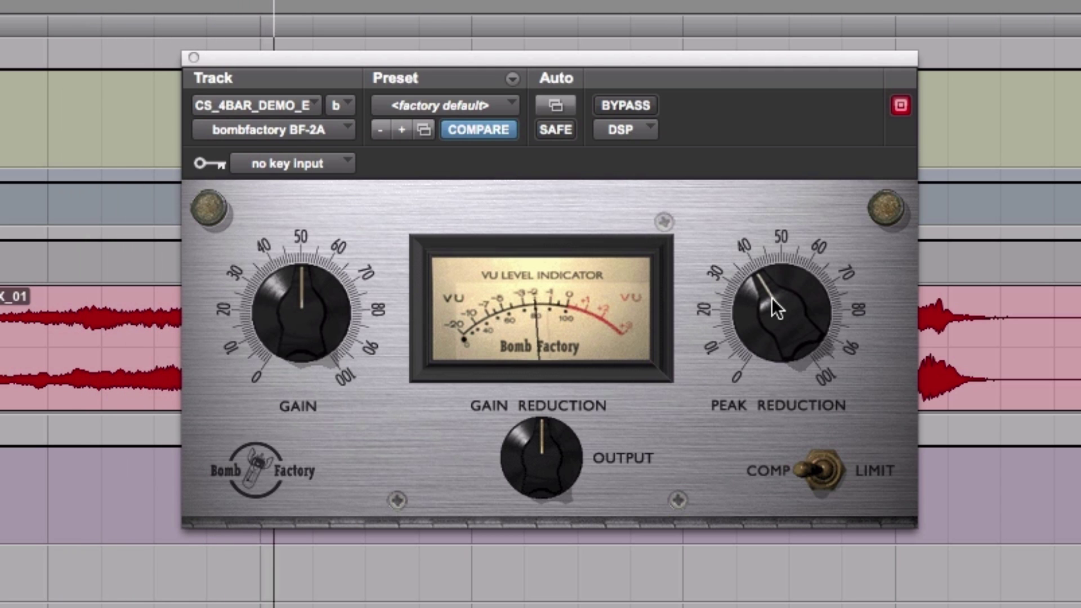
pyautogui.moveTo(771, 298); pyautogui.dragTo(777, 261)
pyautogui.moveTo(312, 306); pyautogui.dragTo(314, 283)
pyautogui.keyDown('alt'); pyautogui.click(315, 284); pyautogui.keyUp('alt')
pyautogui.moveTo(742, 329); pyautogui.dragTo(743, 357)
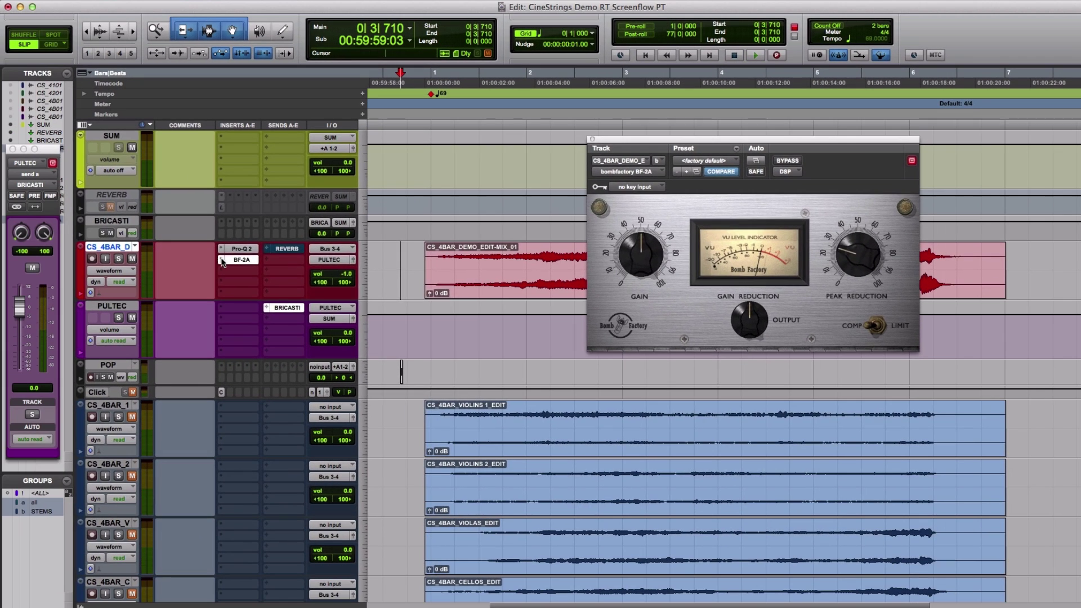
# Step: Replace the BF-2A on the CS_4BAR_DEMO track with the multichannel DSP dynamics plug-in RCompressor
pyautogui.click(223, 262)
pyautogui.click(233, 248)
pyautogui.click(239, 259)
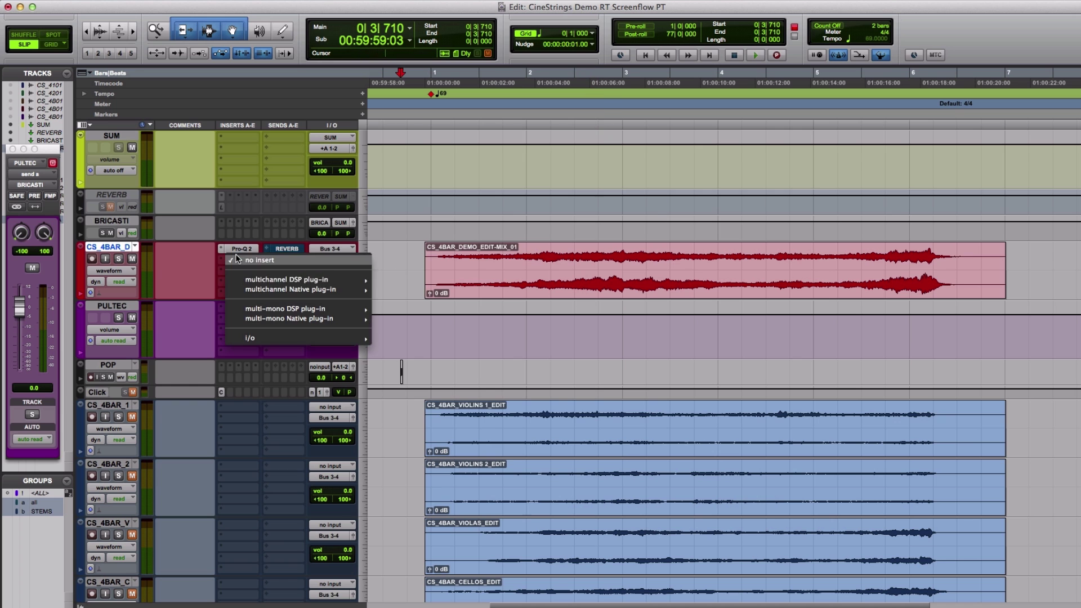
pyautogui.moveTo(242, 280)
pyautogui.moveTo(407, 288)
pyautogui.click(550, 498)
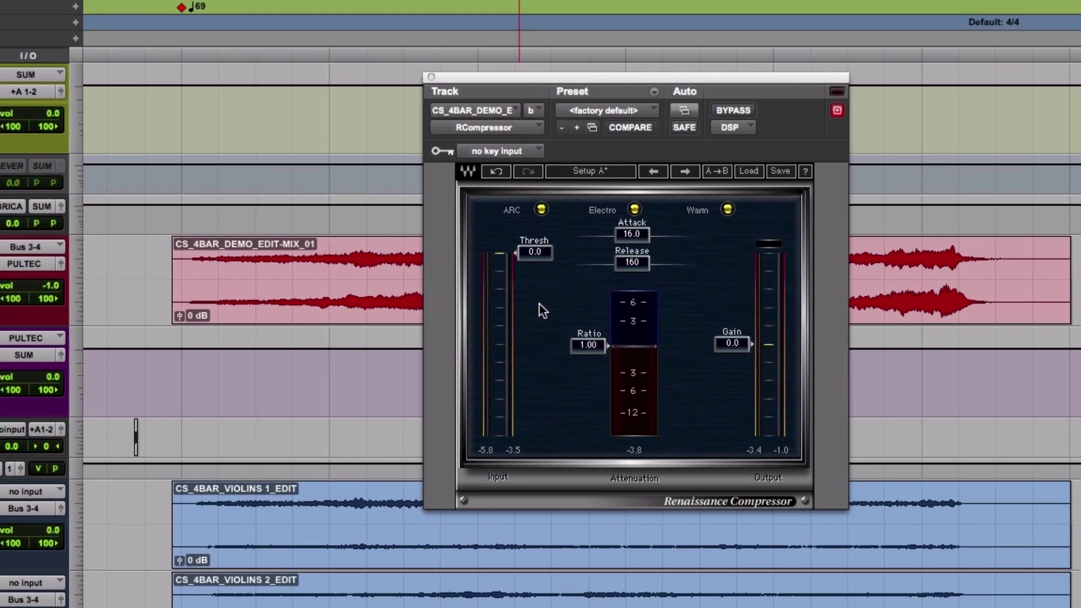
# Step: Set the RCompressor's ratio to 1.50, release to 505, threshold to -15.0 and, during playback, output gain to 2.6
pyautogui.moveTo(694, 316); pyautogui.dragTo(696, 322)
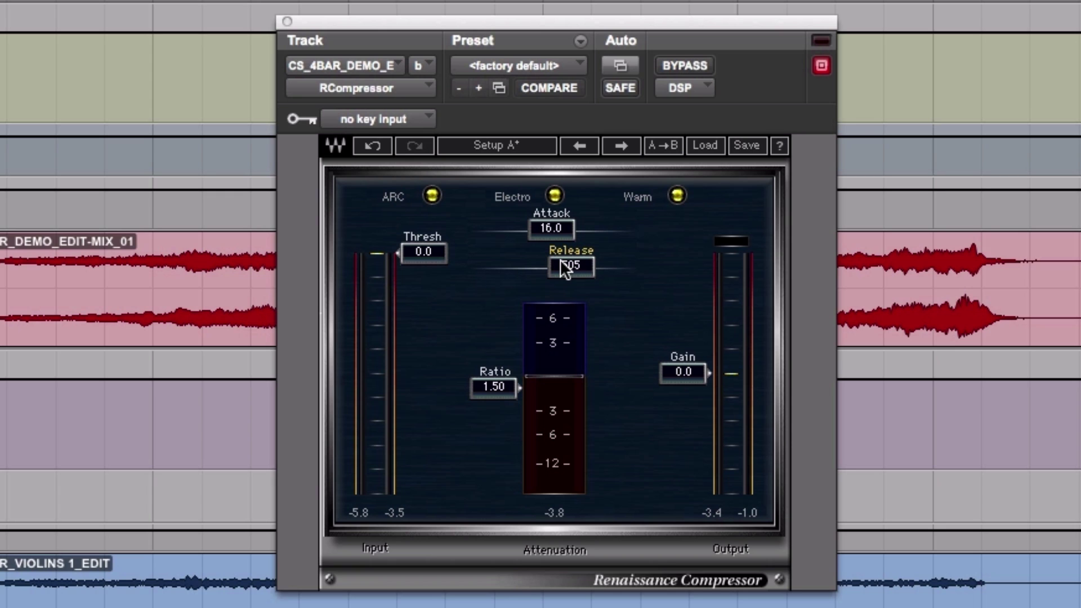
pyautogui.moveTo(423, 252); pyautogui.dragTo(423, 303)
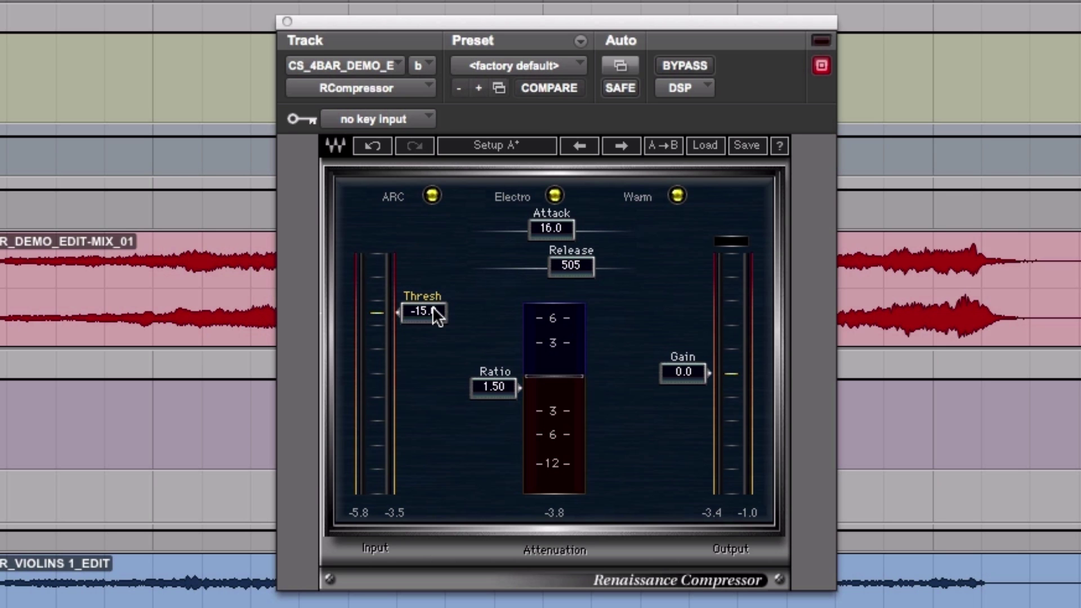
pyautogui.press('space')
pyautogui.moveTo(680, 372); pyautogui.dragTo(679, 360)
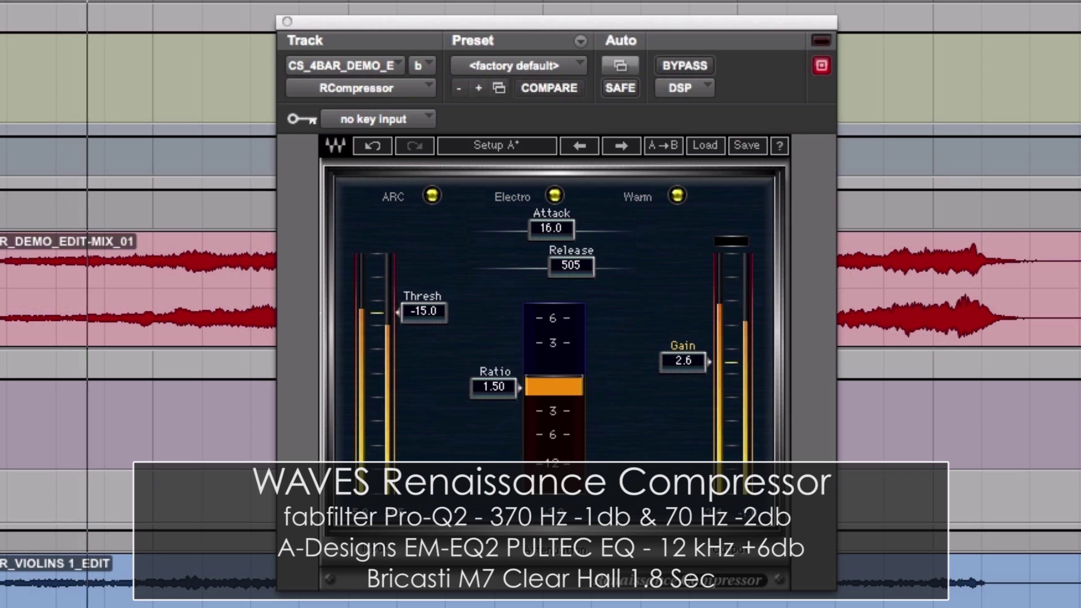
# Step: Compare the track with the RCompressor bypassed and active during playback
pyautogui.click(693, 66)
pyautogui.click(692, 65)
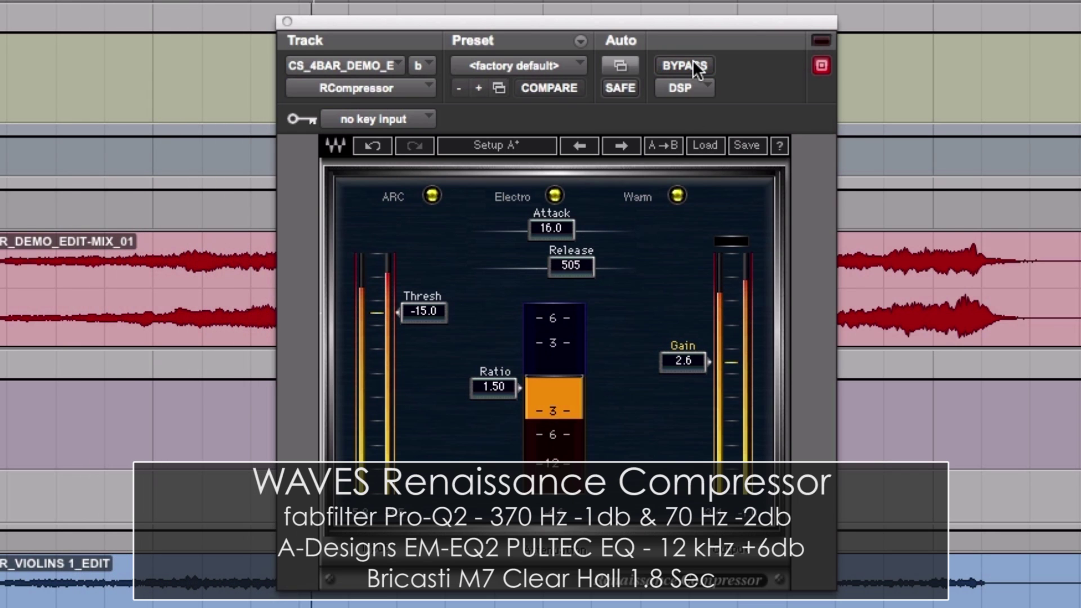
pyautogui.click(693, 60)
pyautogui.click(693, 59)
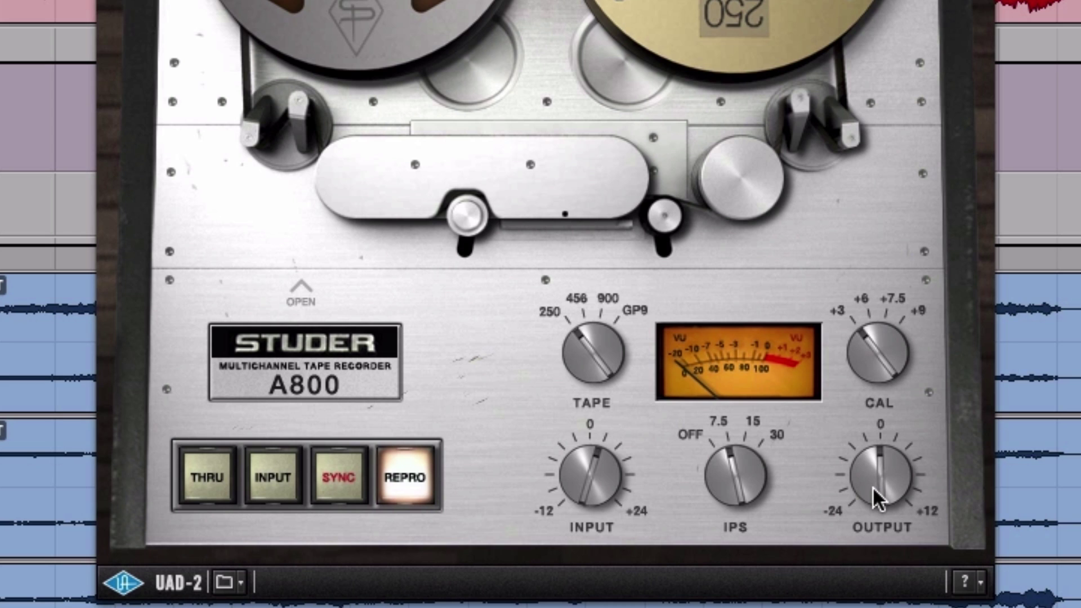
# Step: Lower the UAD Studer A800's output slightly and play the track through it
pyautogui.moveTo(873, 491); pyautogui.dragTo(871, 501)
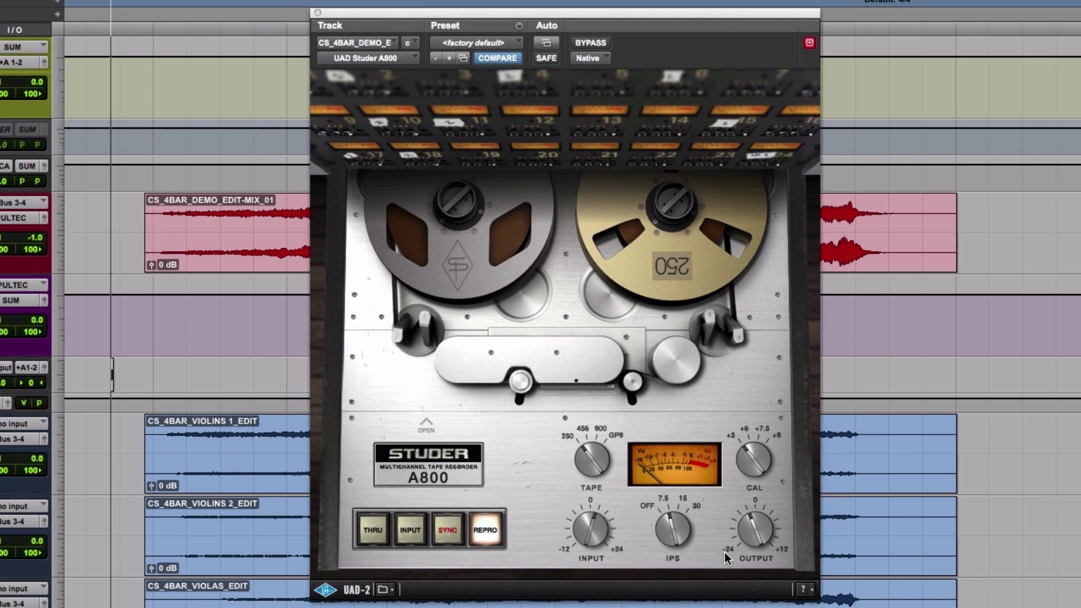
pyautogui.press('space')
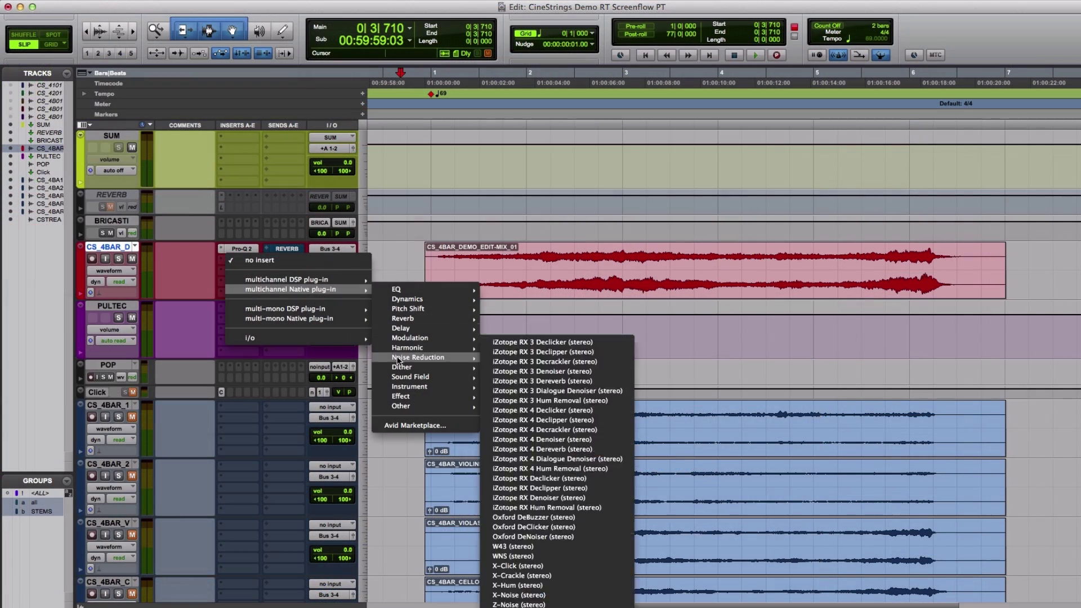
# Step: Insert FabFilter Saturn in the CS_4BAR_DEMO track's second insert slot and load the Best Of preset Basic Saturator O
pyautogui.click(534, 425)
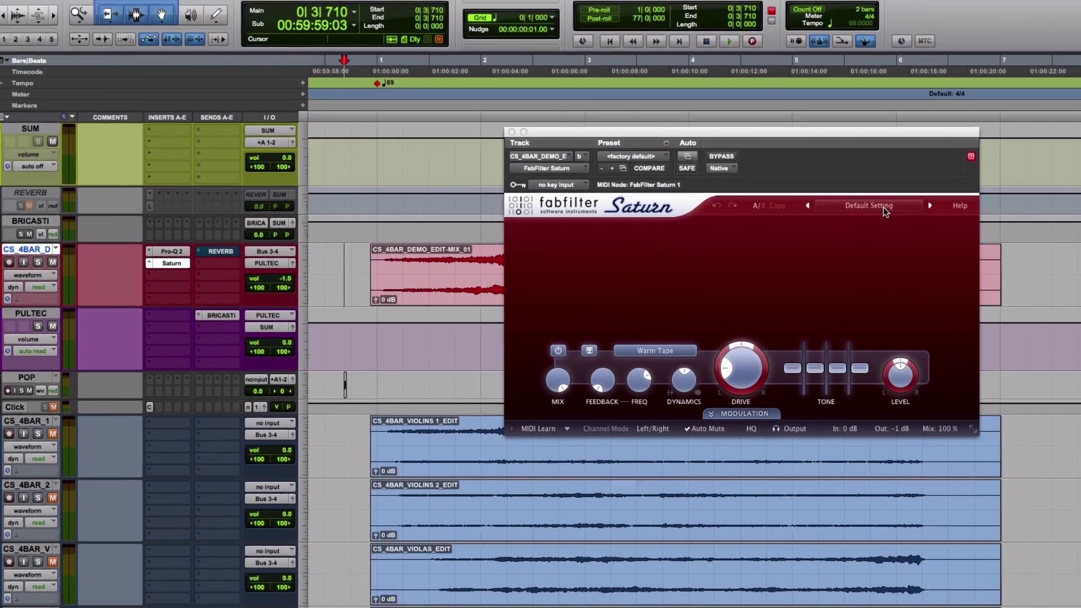
pyautogui.click(884, 207)
pyautogui.moveTo(887, 220)
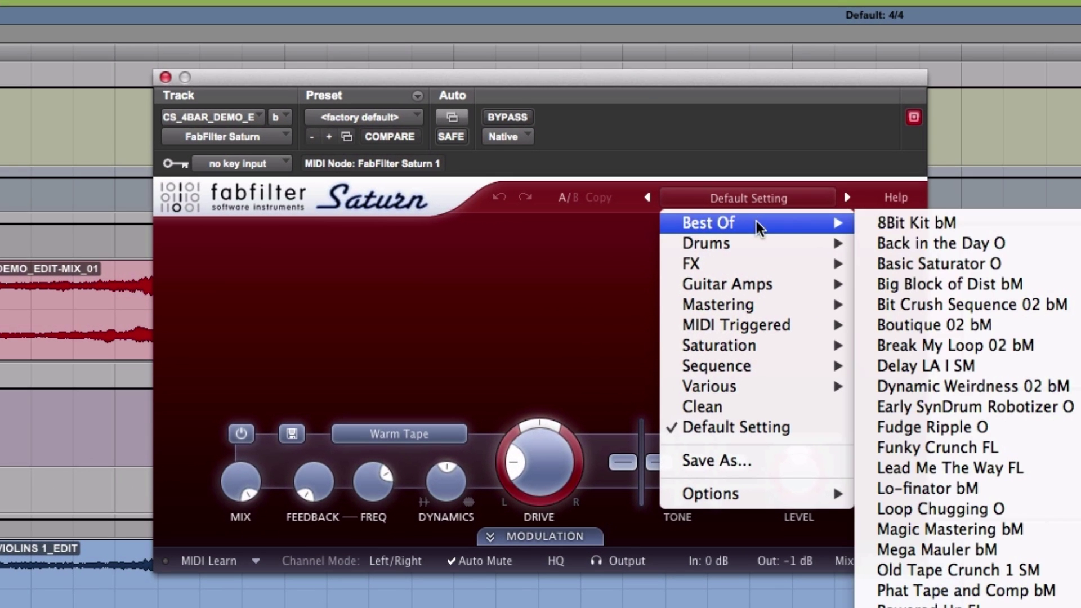
pyautogui.click(911, 263)
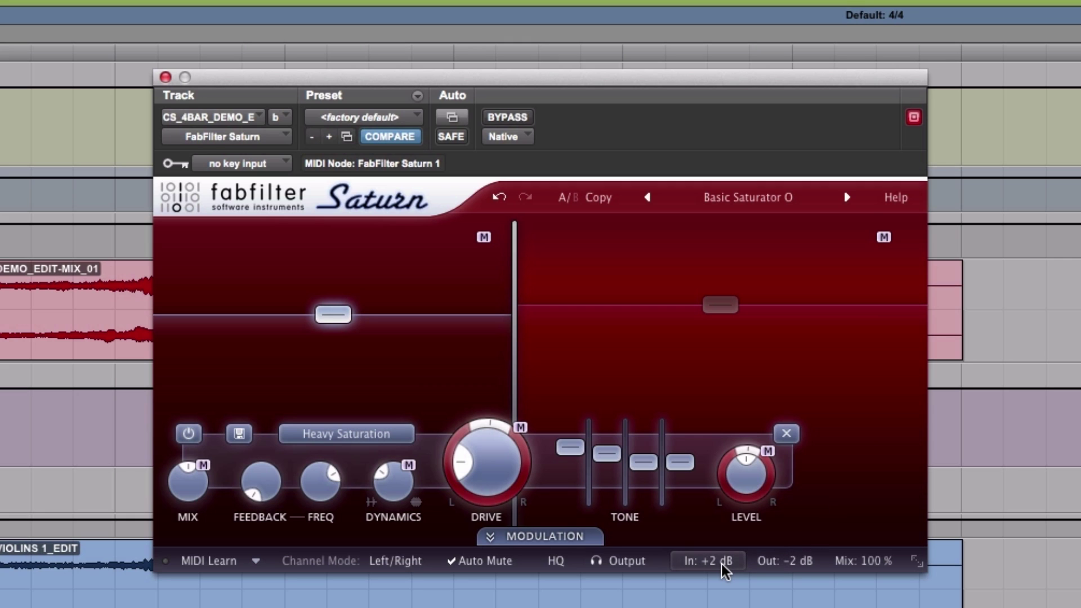
# Step: Bring Saturn's overall mix down to 0%, then raise it to about 10% during playback
pyautogui.moveTo(783, 565)
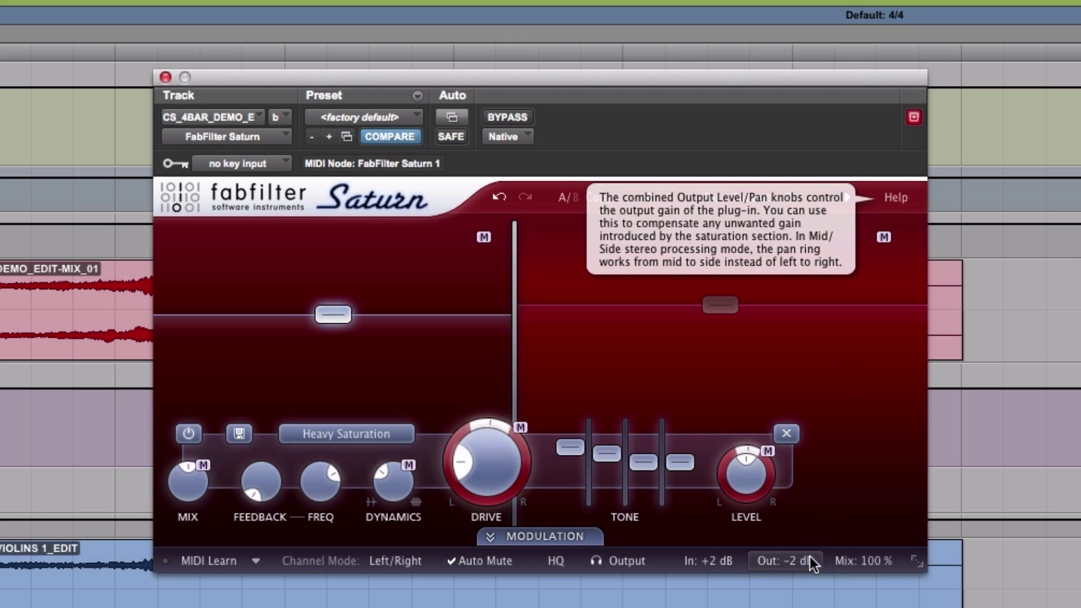
pyautogui.moveTo(874, 562)
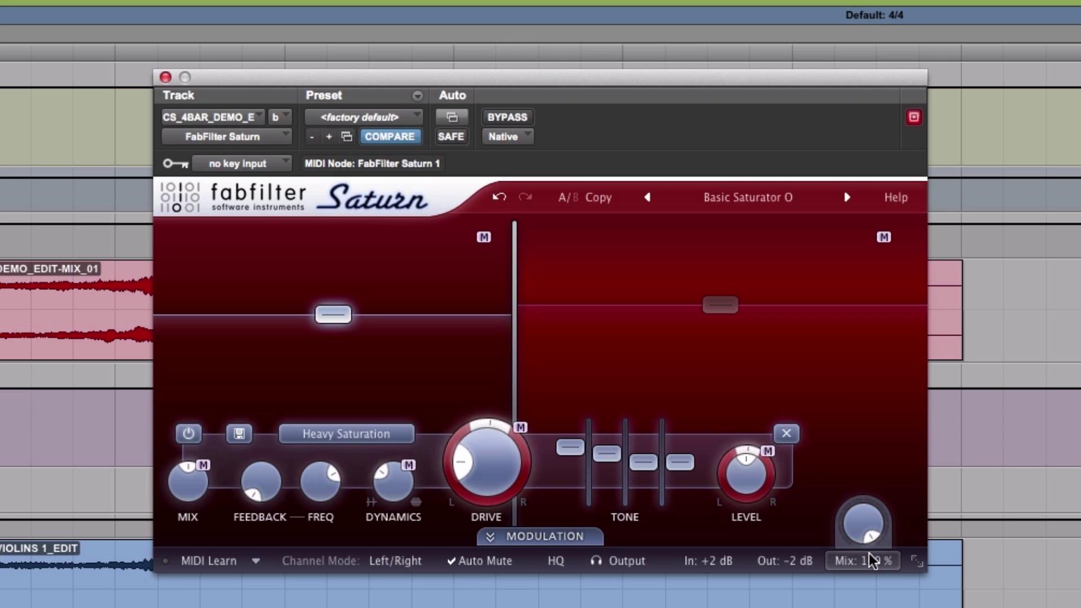
pyautogui.moveTo(857, 515)
pyautogui.moveTo(856, 510); pyautogui.dragTo(855, 603)
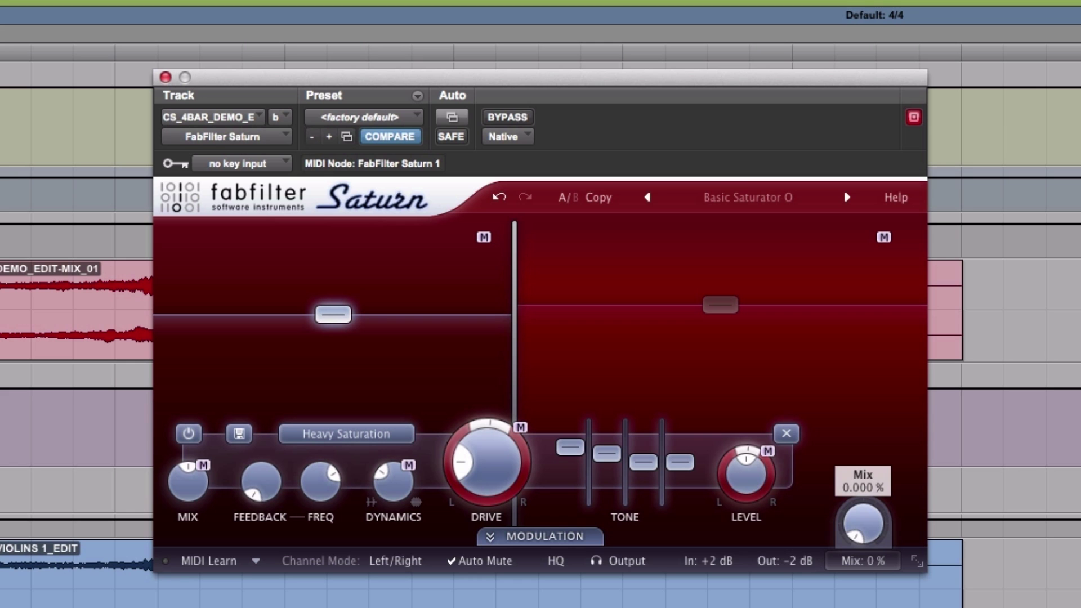
pyautogui.press('space')
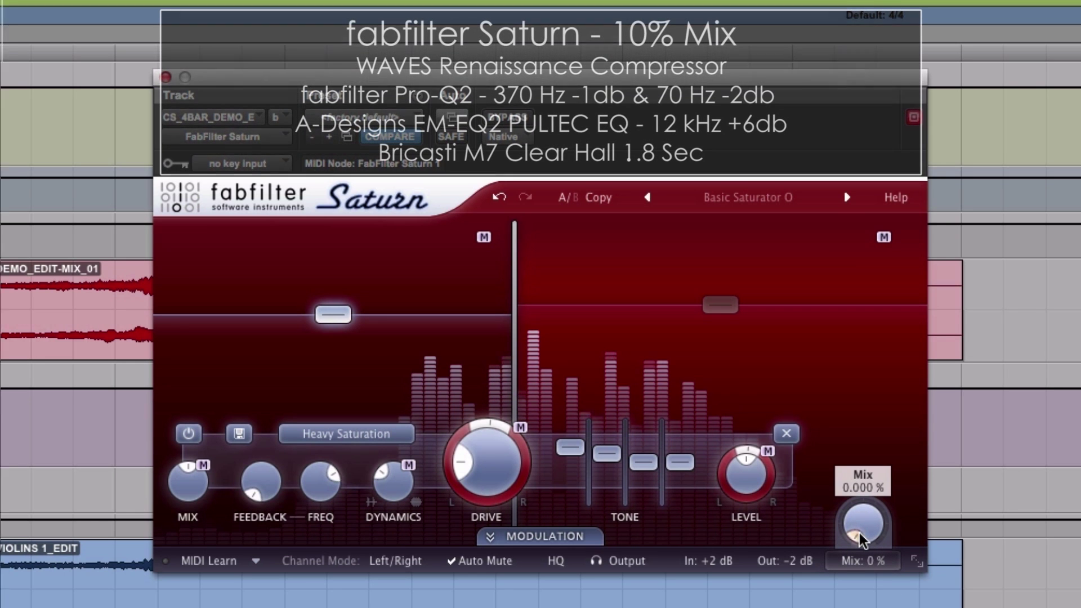
pyautogui.moveTo(867, 530)
pyautogui.mouseDown()
pyautogui.moveTo(877, 356)
pyautogui.moveTo(856, 521)
pyautogui.mouseUp()
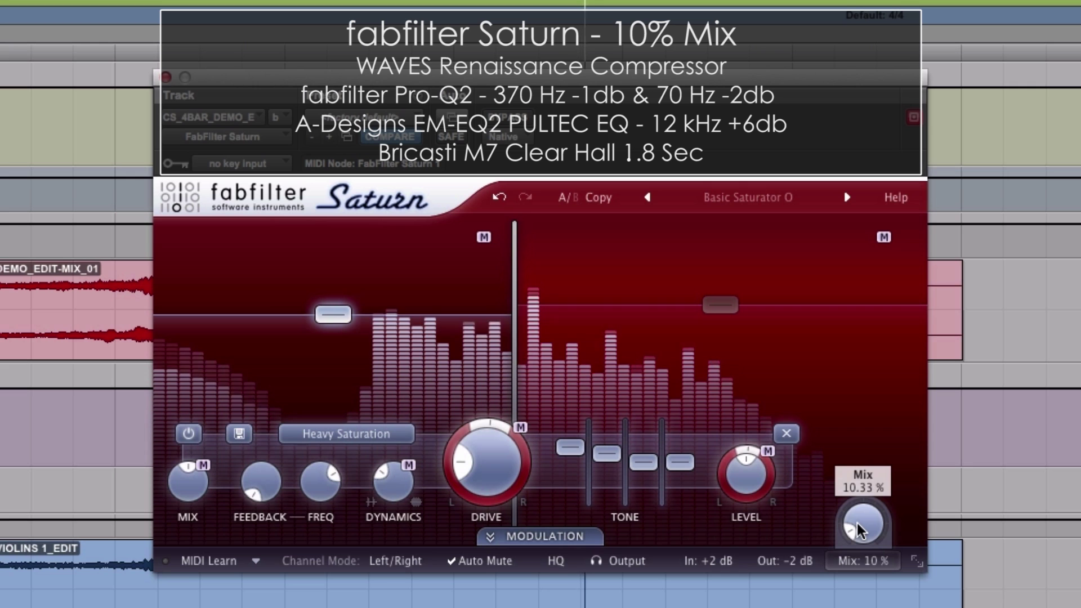